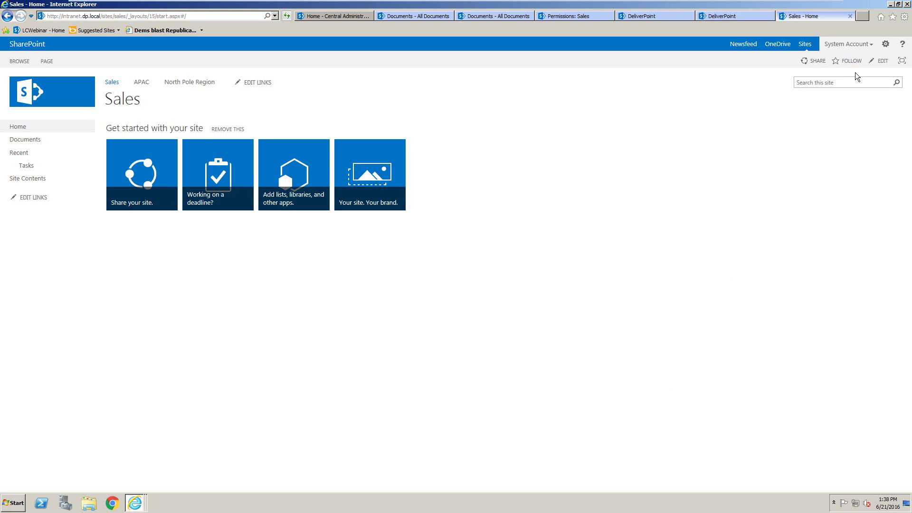
Launch DeliverPoint for the Sales site from the Settings gear menu.
{"action": "left_click", "coordinate": [885, 45]}
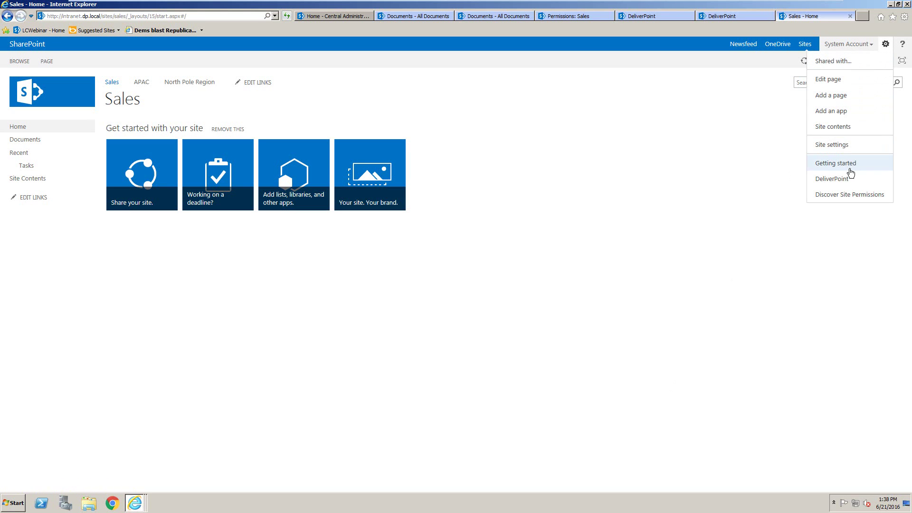
{"action": "left_click", "coordinate": [840, 179]}
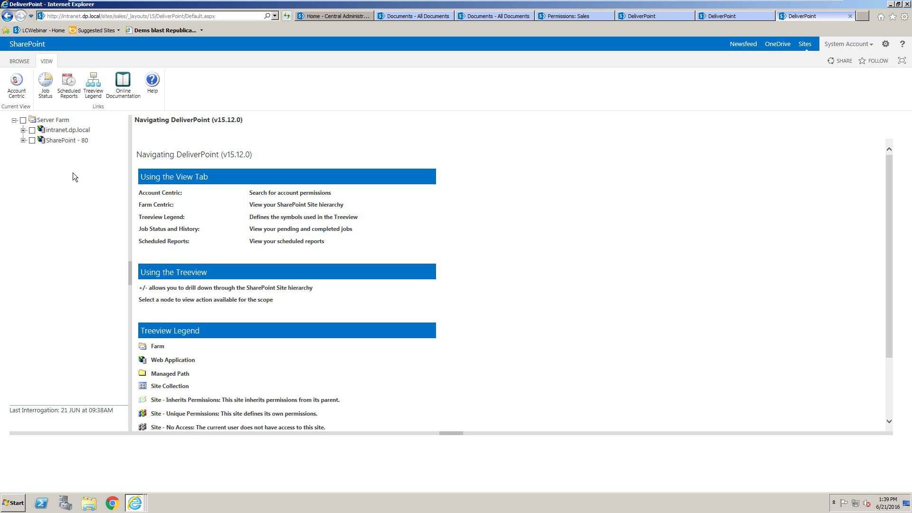
Expand intranet.dp.local and its sites path to reveal the sales site collection.
{"action": "left_click", "coordinate": [23, 130]}
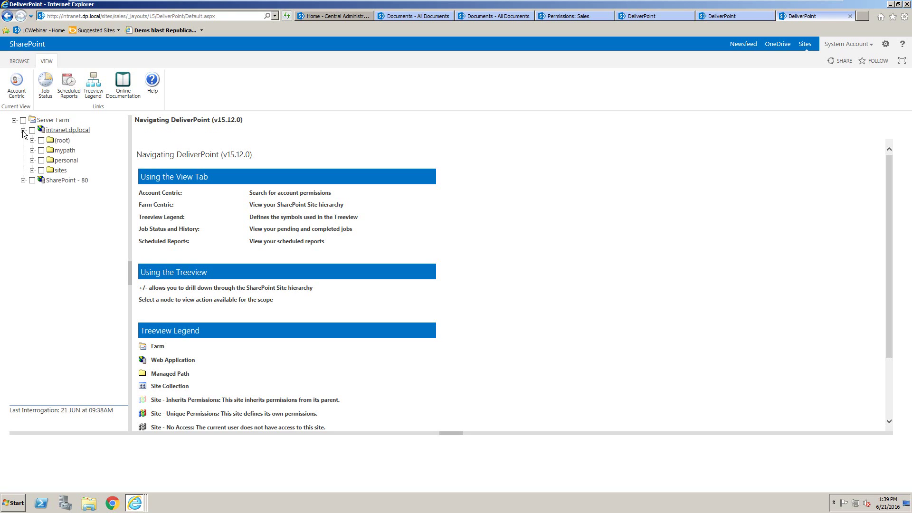
{"action": "left_click", "coordinate": [33, 130]}
{"action": "left_click", "coordinate": [32, 130]}
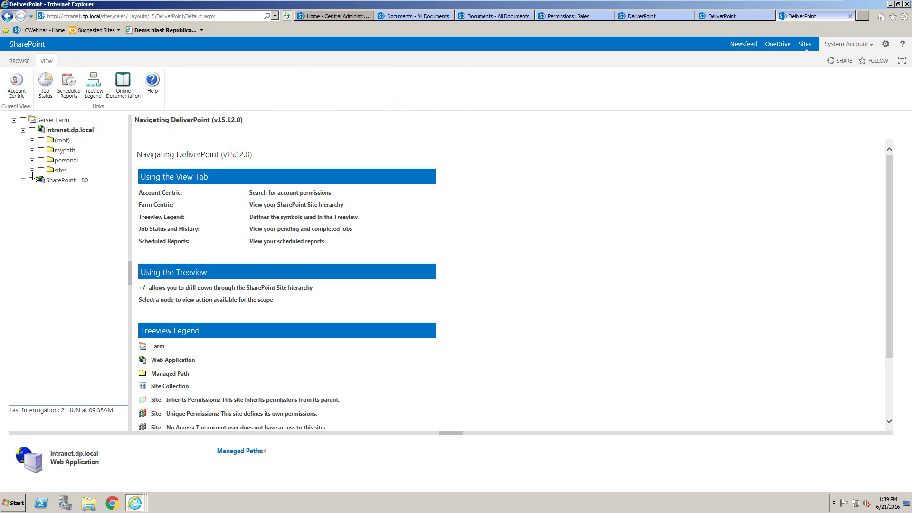
{"action": "left_click", "coordinate": [32, 170]}
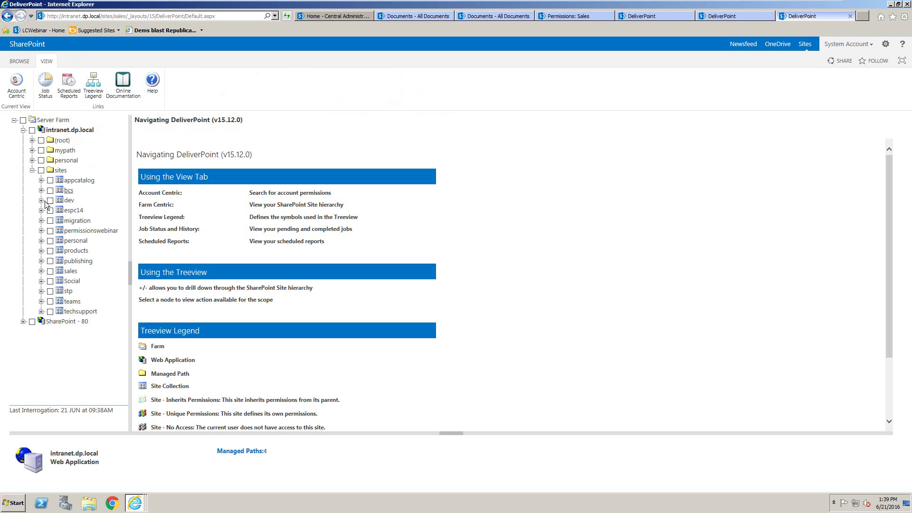
{"action": "left_click", "coordinate": [41, 271]}
Check the sales site collection as the scope and start a Copy Permissions job.
{"action": "left_click", "coordinate": [60, 282]}
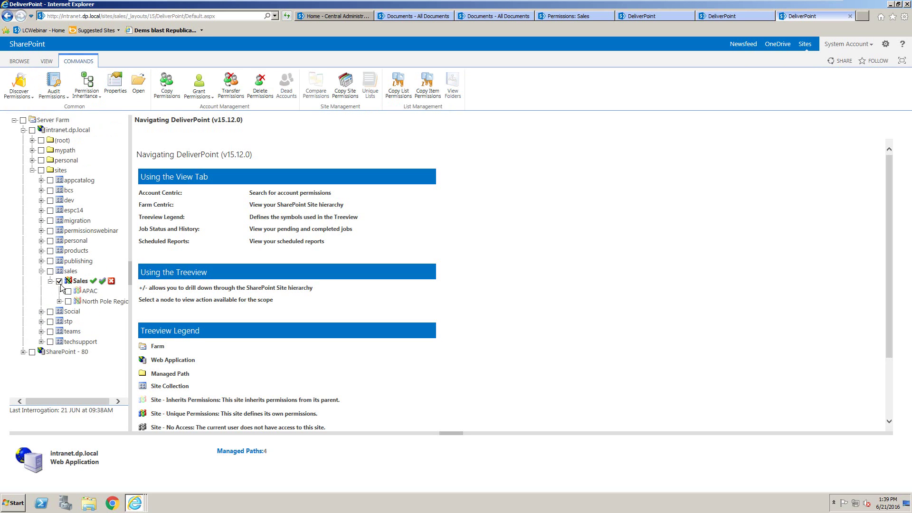
{"action": "left_click", "coordinate": [68, 300]}
{"action": "mouse_move", "coordinate": [67, 273]}
{"action": "left_click", "coordinate": [68, 291]}
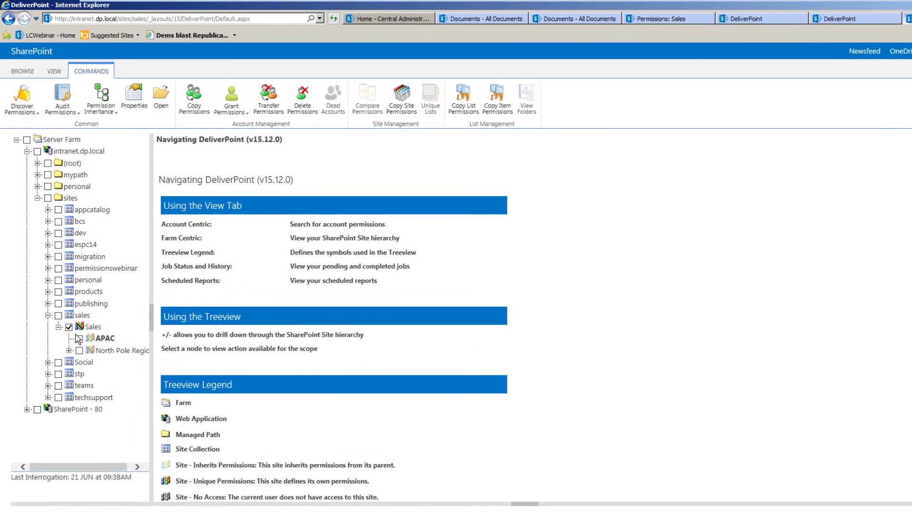
{"action": "left_click", "coordinate": [58, 316]}
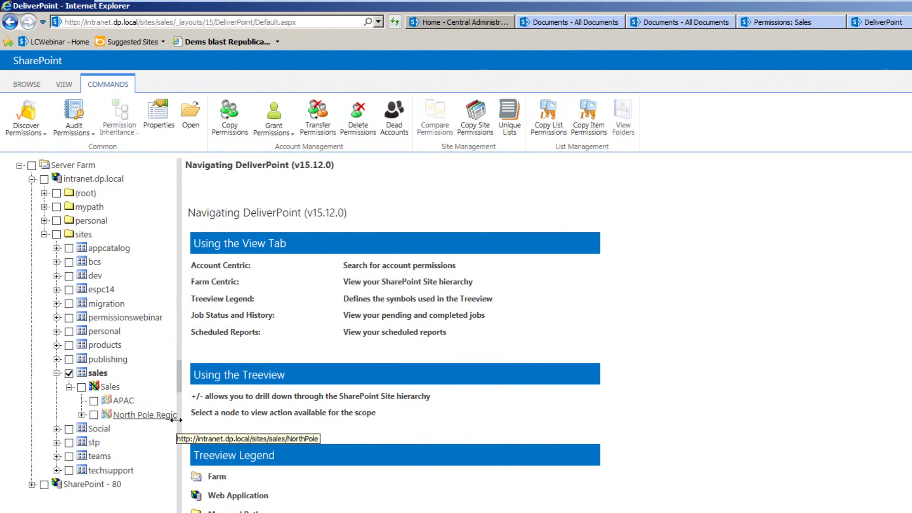
{"action": "left_click", "coordinate": [244, 124]}
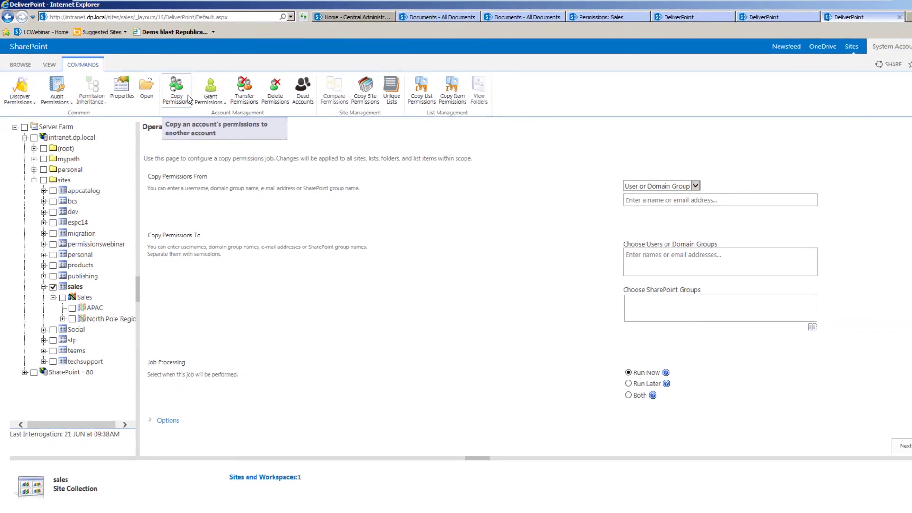
Enter the source user in Copy Permissions From and the target user in To.
{"action": "left_click", "coordinate": [677, 191]}
{"action": "type", "text": "dp\\brett"}
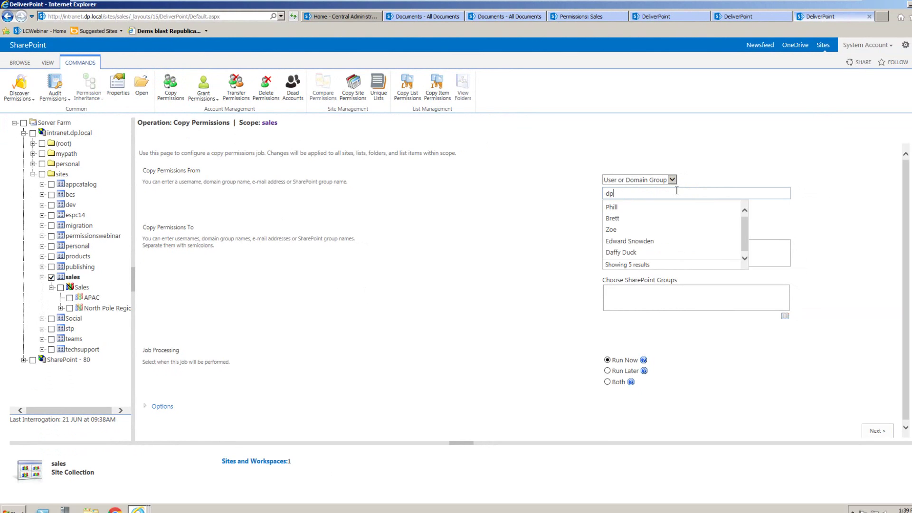
{"action": "left_click", "coordinate": [615, 207]}
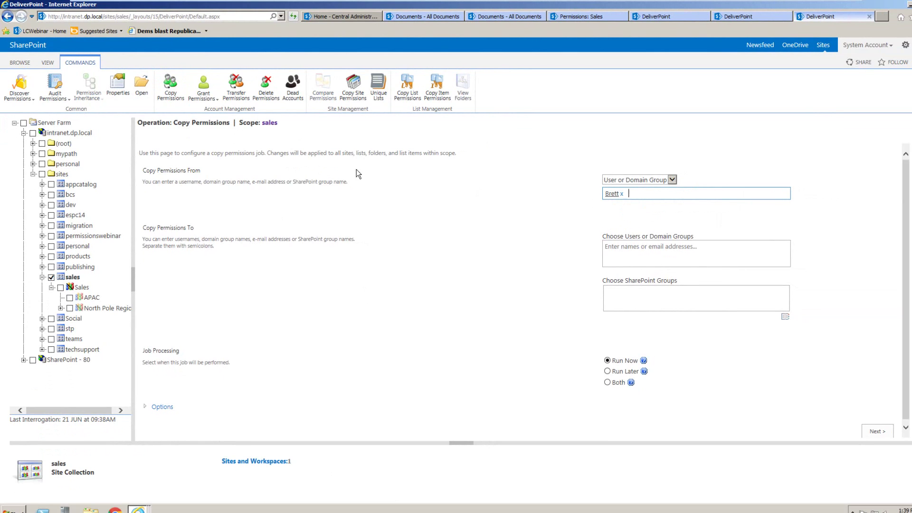
{"action": "left_click", "coordinate": [645, 183]}
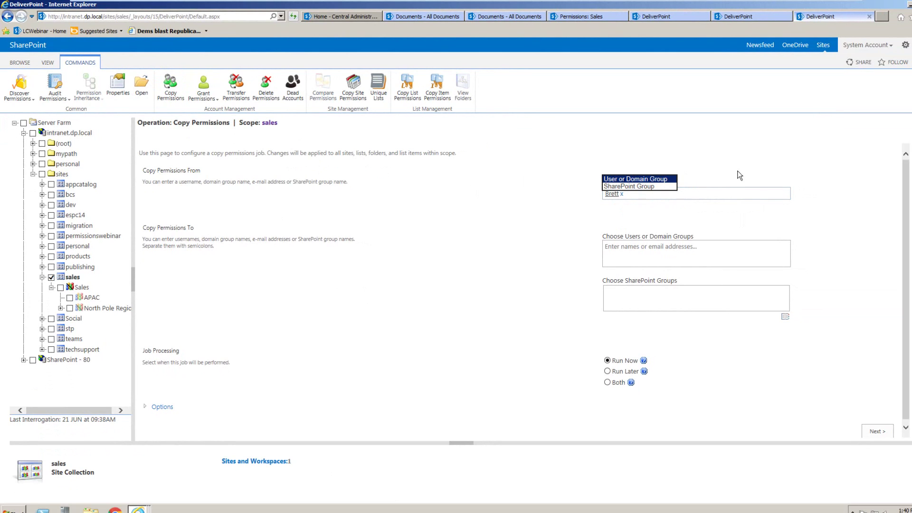
{"action": "left_click", "coordinate": [729, 155]}
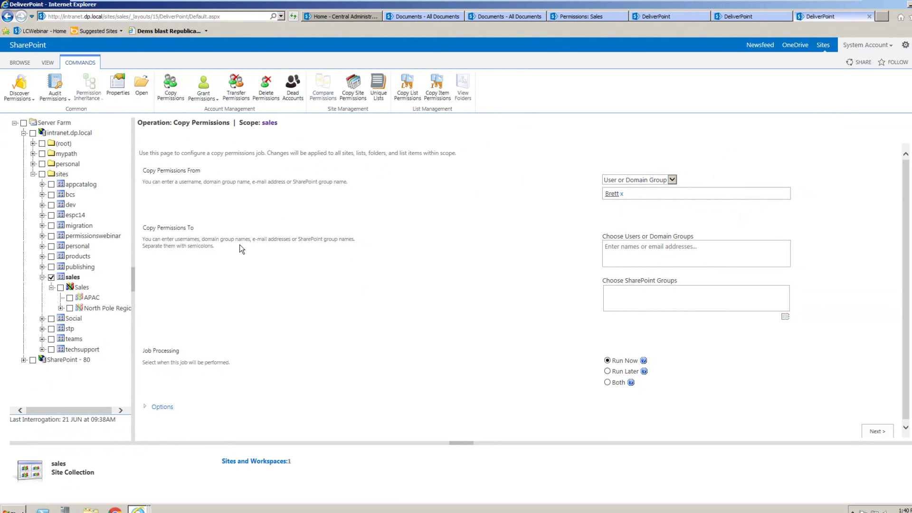
{"action": "left_click", "coordinate": [639, 252]}
{"action": "type", "text": "dp\\andy"}
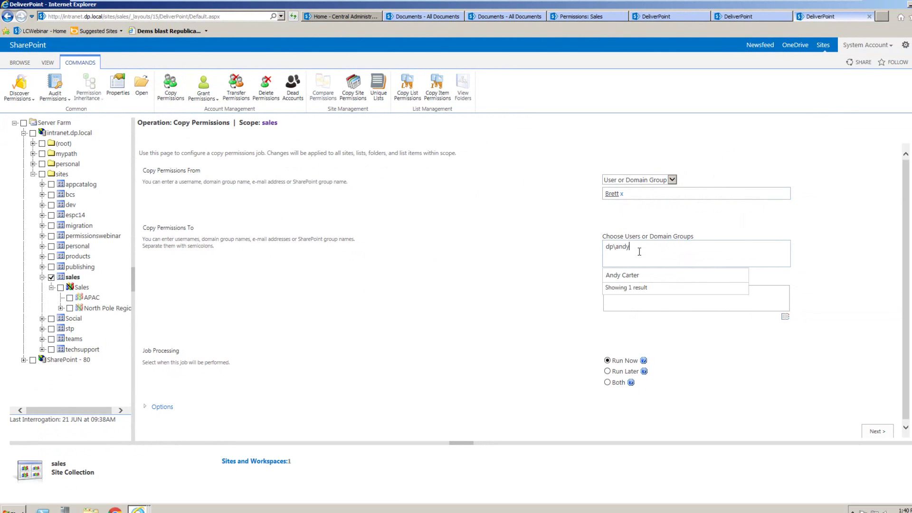
{"action": "left_click", "coordinate": [632, 275]}
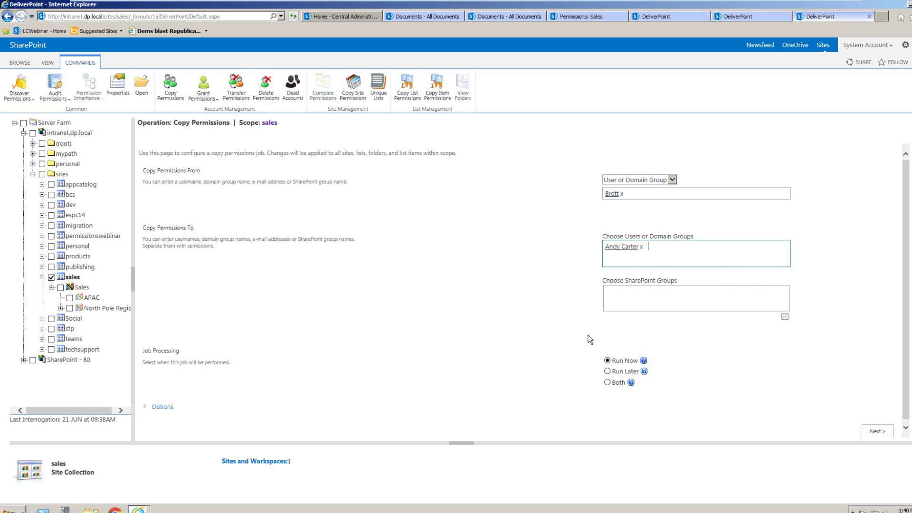
{"action": "left_click", "coordinate": [876, 431]}
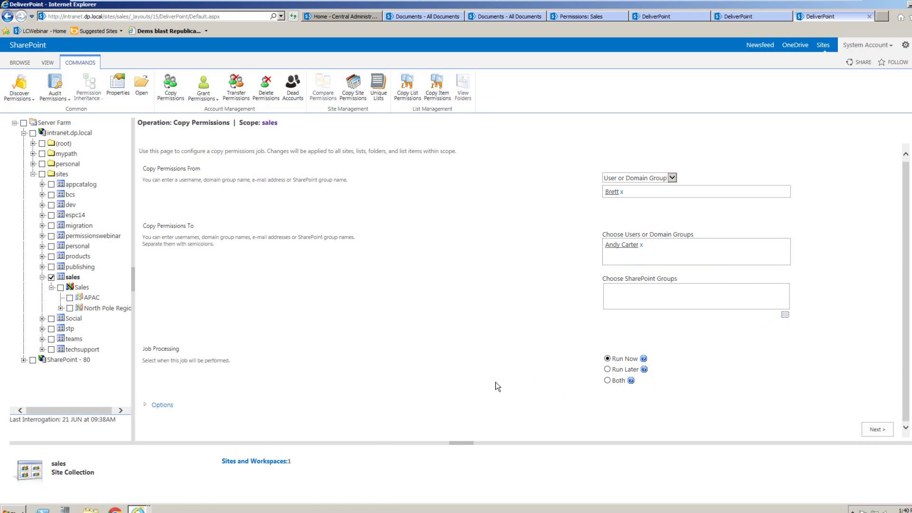
Expand Options and tick Process Subwebs to include subsites.
{"action": "left_click", "coordinate": [148, 406]}
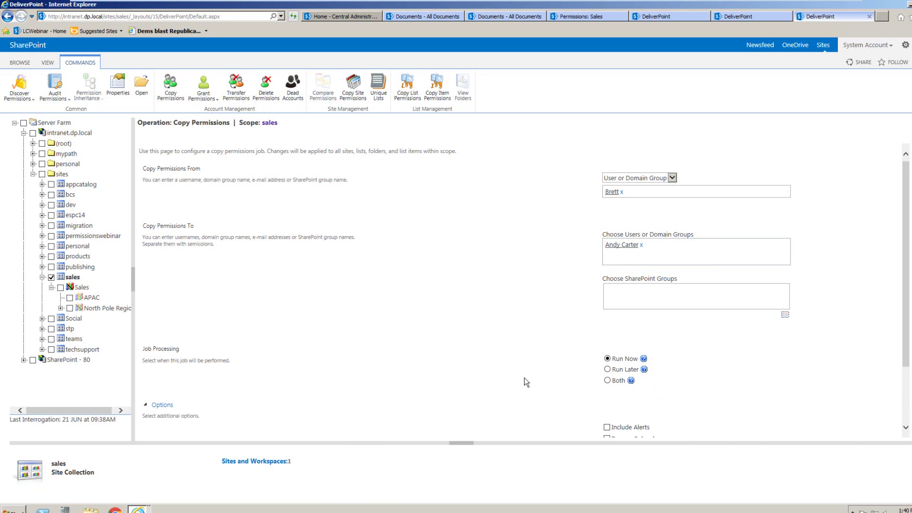
{"action": "scroll", "coordinate": [876, 410], "scroll_direction": "down", "scroll_amount": 2}
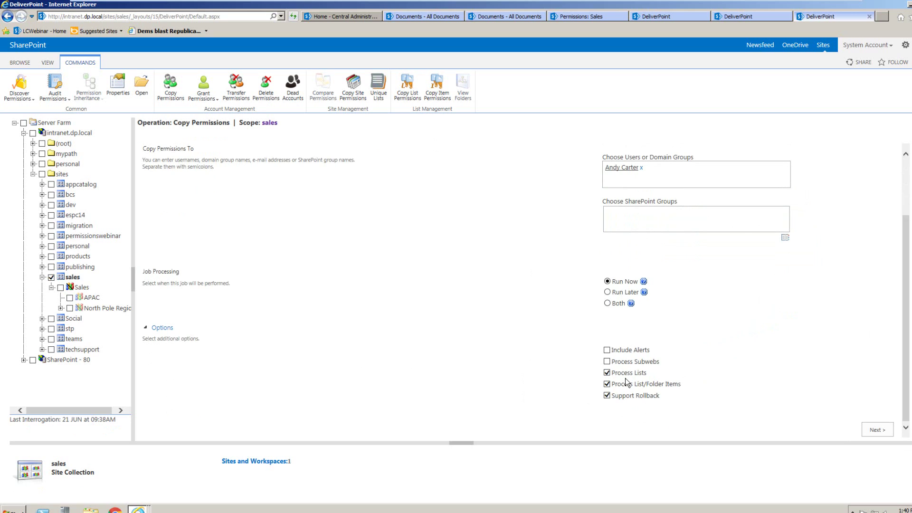
{"action": "left_click", "coordinate": [608, 362]}
Confirm the copy-permissions job and open Jobs Status, showing pending job 8.
{"action": "left_click", "coordinate": [864, 430]}
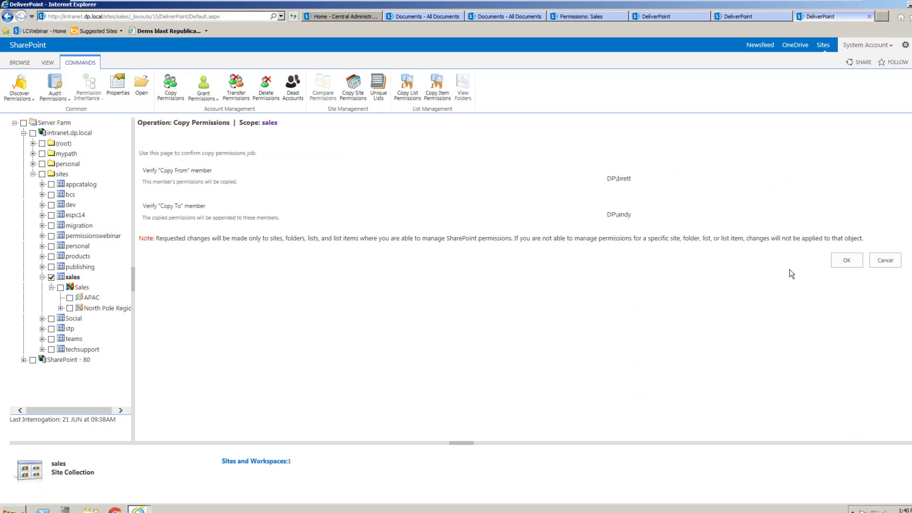
{"action": "left_click", "coordinate": [844, 263]}
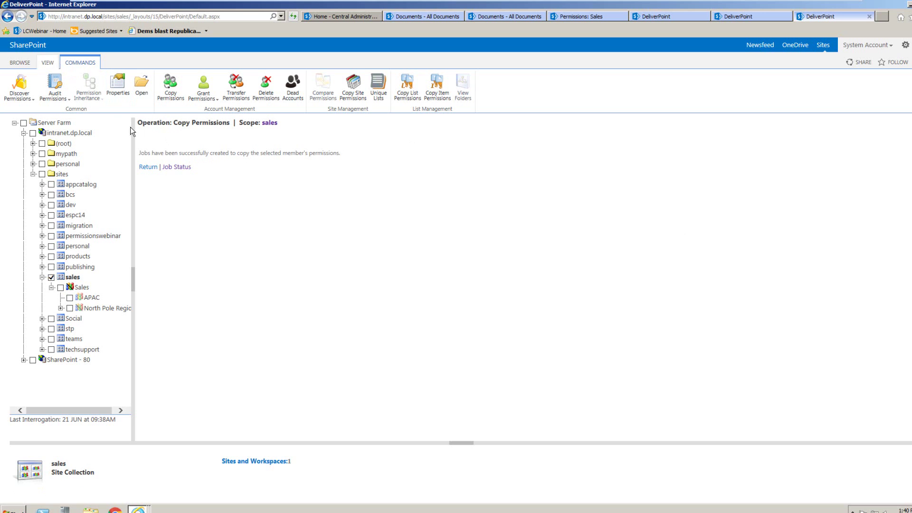
{"action": "left_click", "coordinate": [181, 167]}
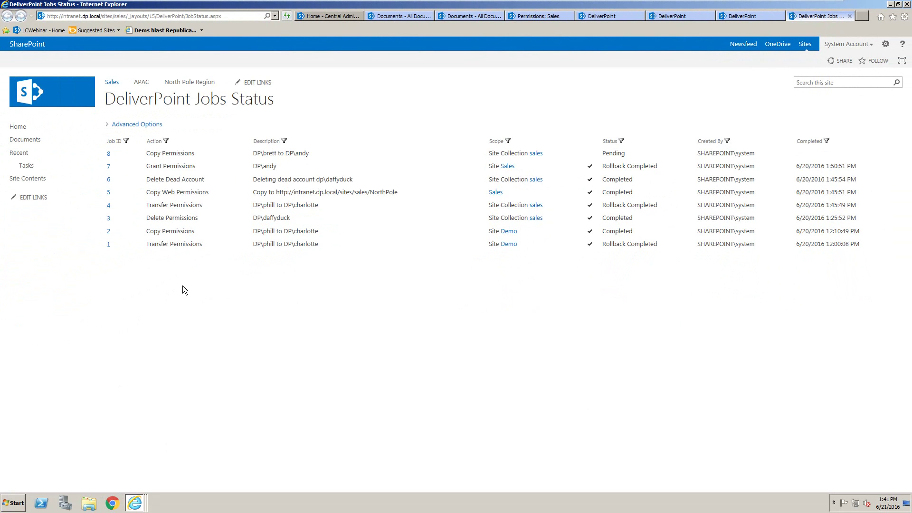
Review the Job 1 details page, then return to the Jobs Status list.
{"action": "left_click", "coordinate": [133, 245]}
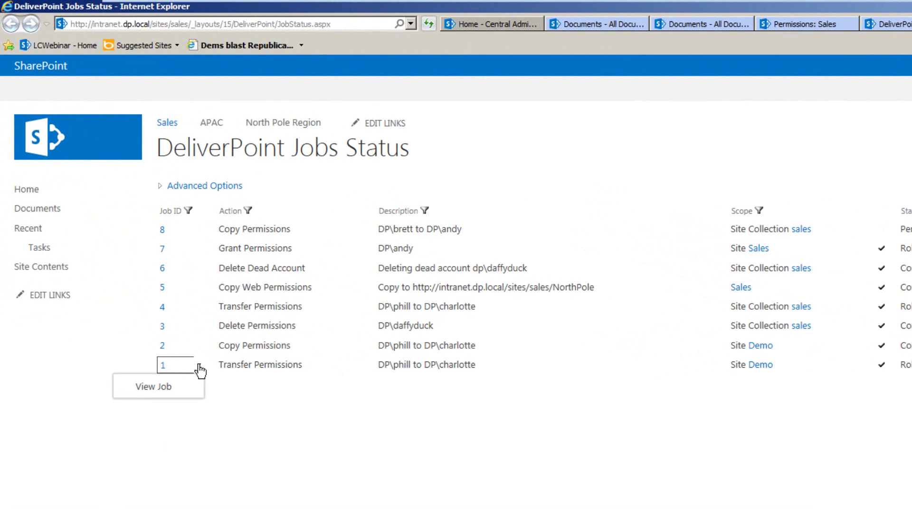
{"action": "left_click", "coordinate": [144, 388]}
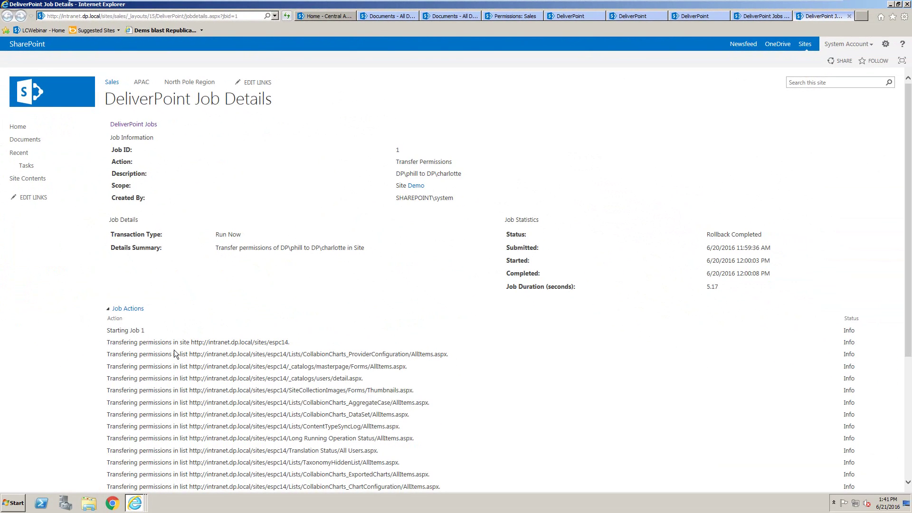
{"action": "scroll", "coordinate": [260, 370], "scroll_direction": "down", "scroll_amount": 4}
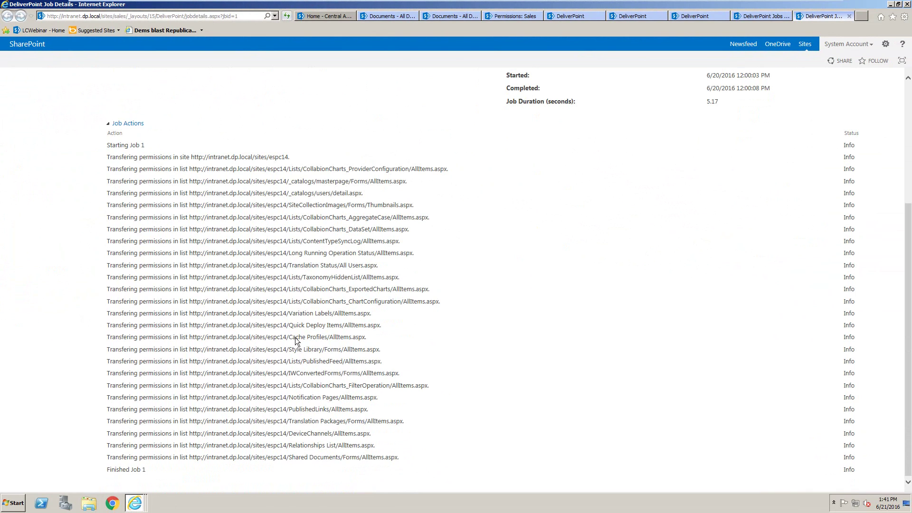
{"action": "scroll", "coordinate": [289, 275], "scroll_direction": "up", "scroll_amount": 4}
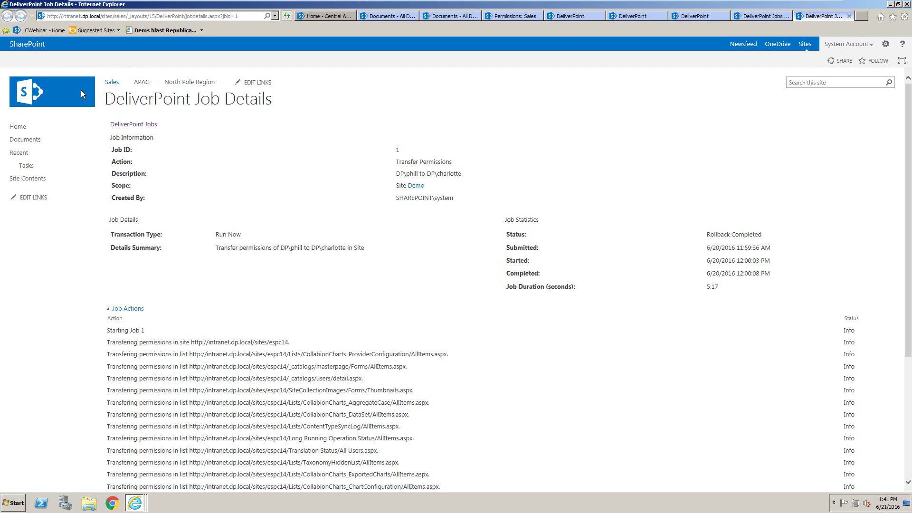
{"action": "left_click", "coordinate": [767, 17]}
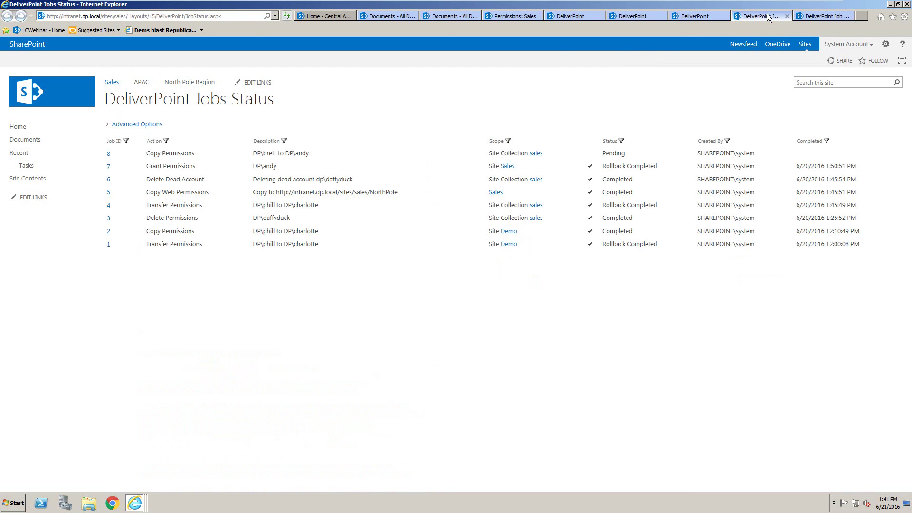
Review Job 2 details, request its rollback, and return to Jobs Status.
{"action": "left_click", "coordinate": [127, 236]}
{"action": "left_click", "coordinate": [129, 241]}
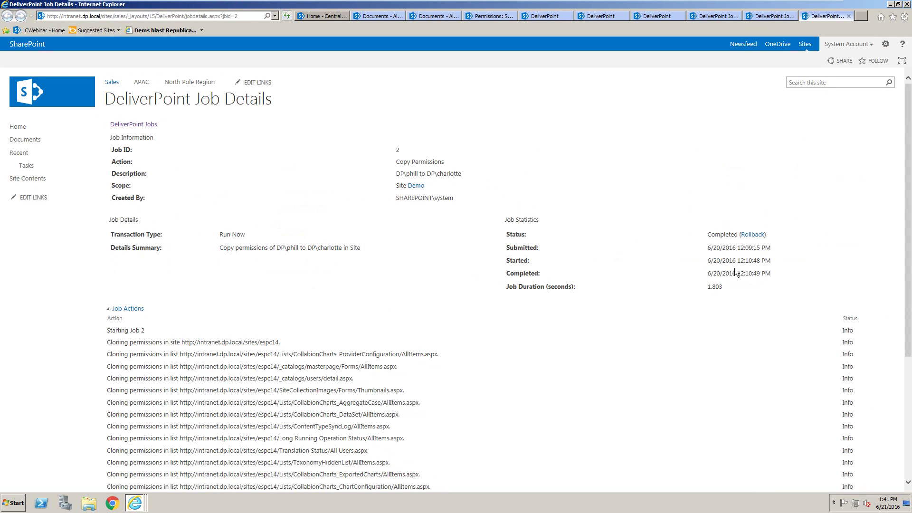
{"action": "left_click", "coordinate": [757, 235]}
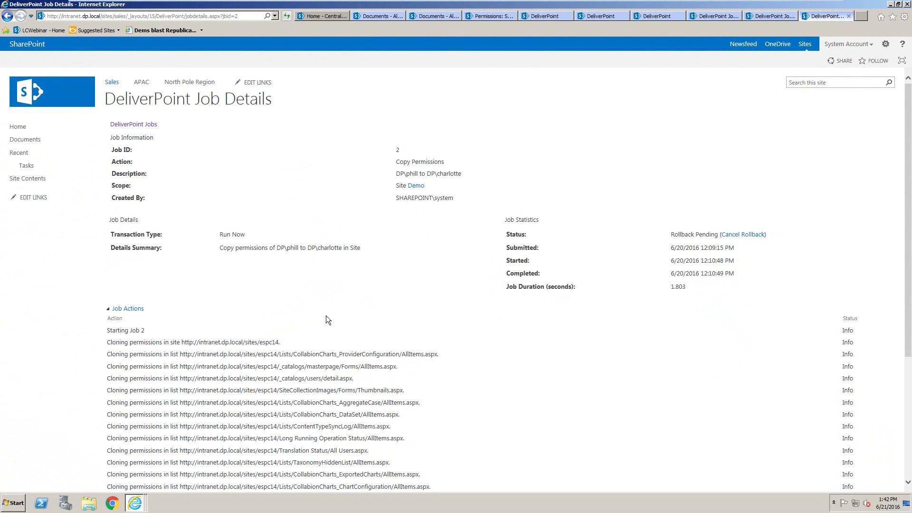
{"action": "scroll", "coordinate": [346, 327], "scroll_direction": "down", "scroll_amount": 4}
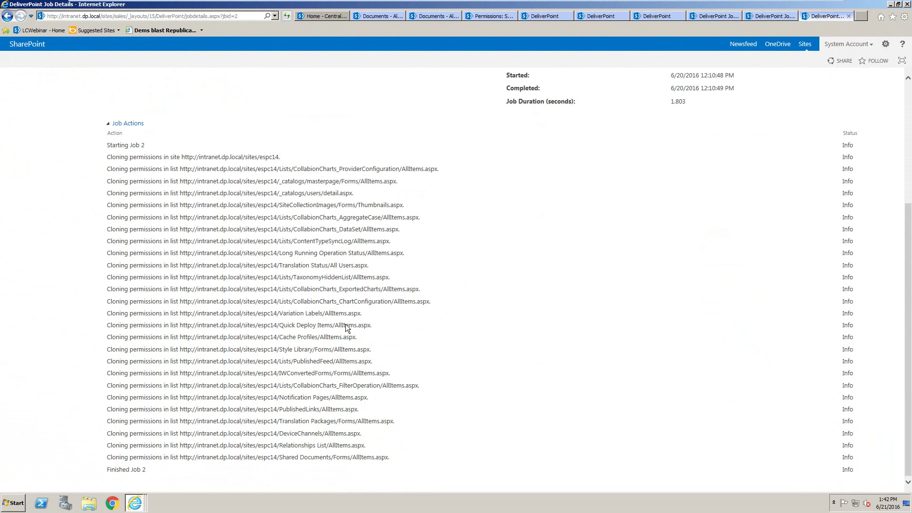
{"action": "scroll", "coordinate": [346, 324], "scroll_direction": "up", "scroll_amount": 4}
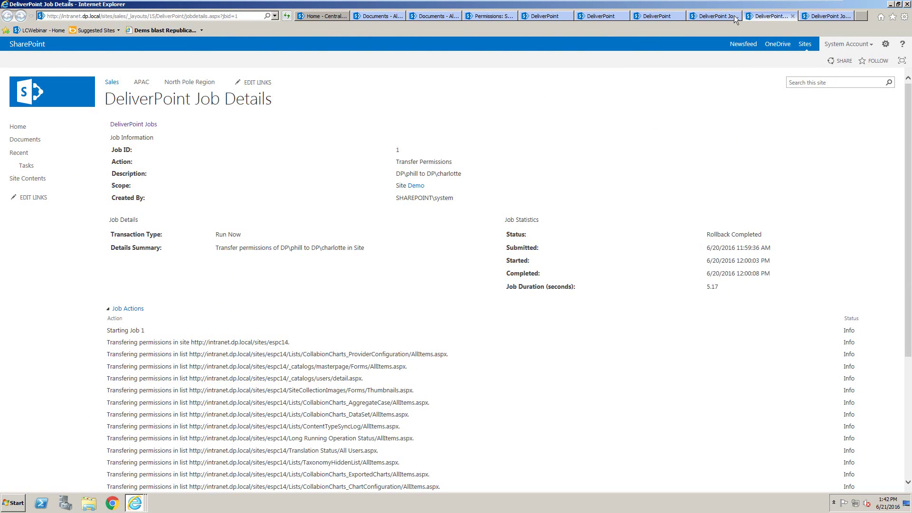
{"action": "left_click", "coordinate": [714, 16]}
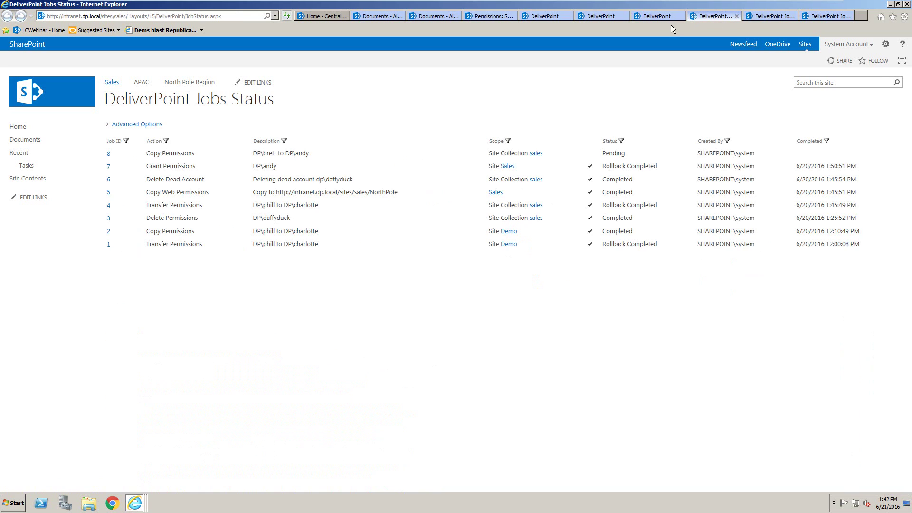
Return to the main DeliverPoint tab and open the Grant Permissions form for sales.
{"action": "left_click", "coordinate": [607, 16]}
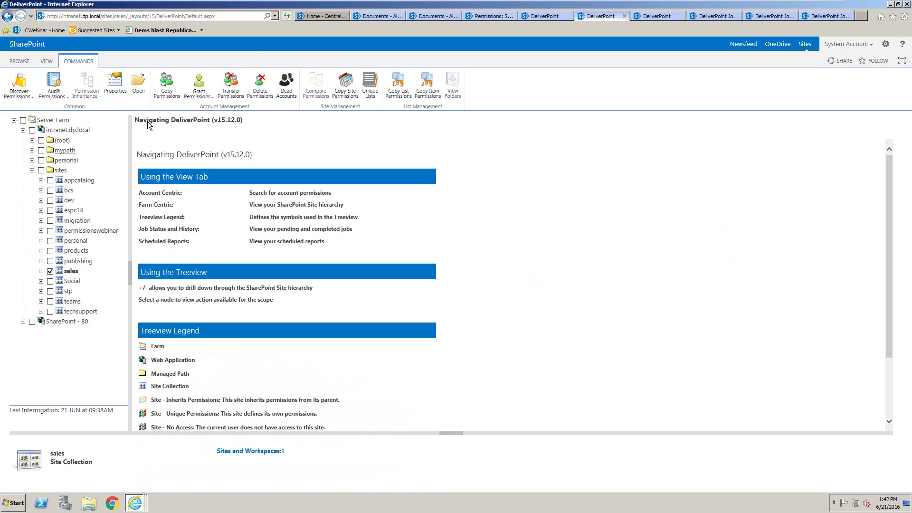
{"action": "left_click", "coordinate": [231, 90]}
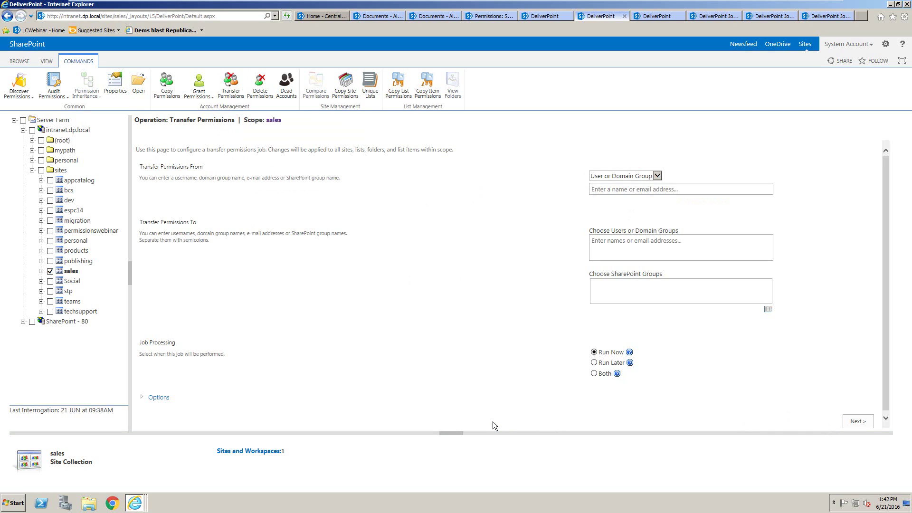
{"action": "left_click", "coordinate": [204, 89]}
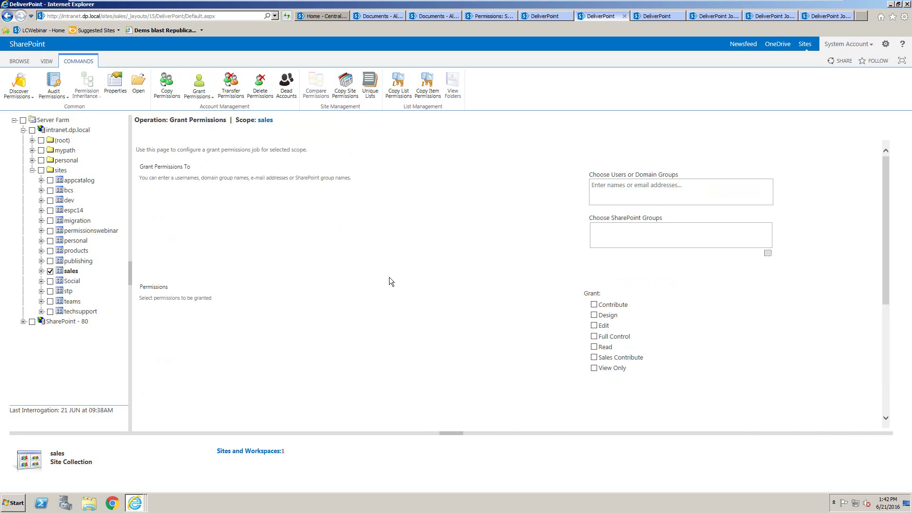
Choose the user account to receive permissions and tick Edit.
{"action": "left_click", "coordinate": [627, 195]}
{"action": "type", "text": "d"}
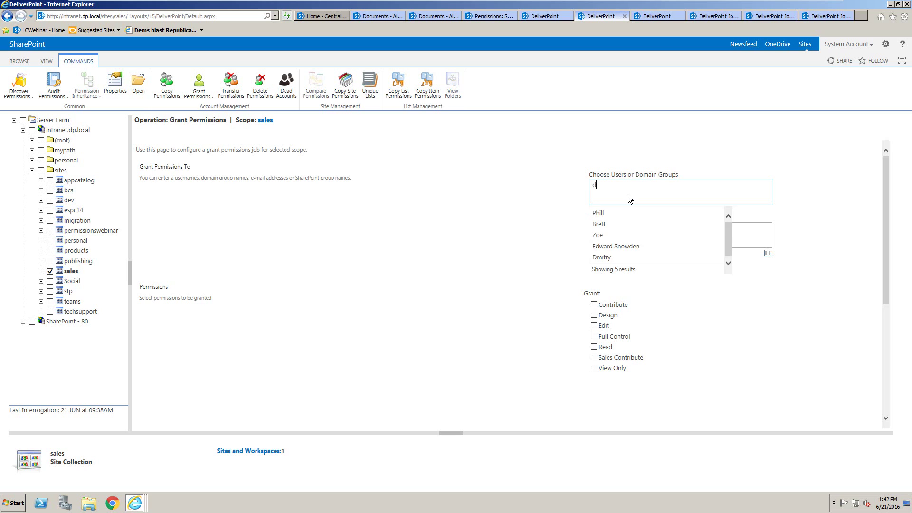
{"action": "type", "text": "p\\charlot"}
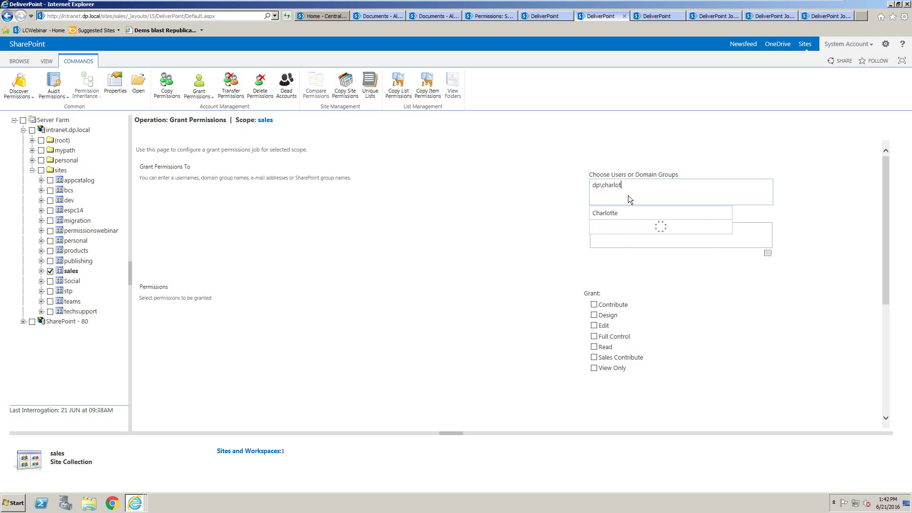
{"action": "left_click", "coordinate": [616, 216]}
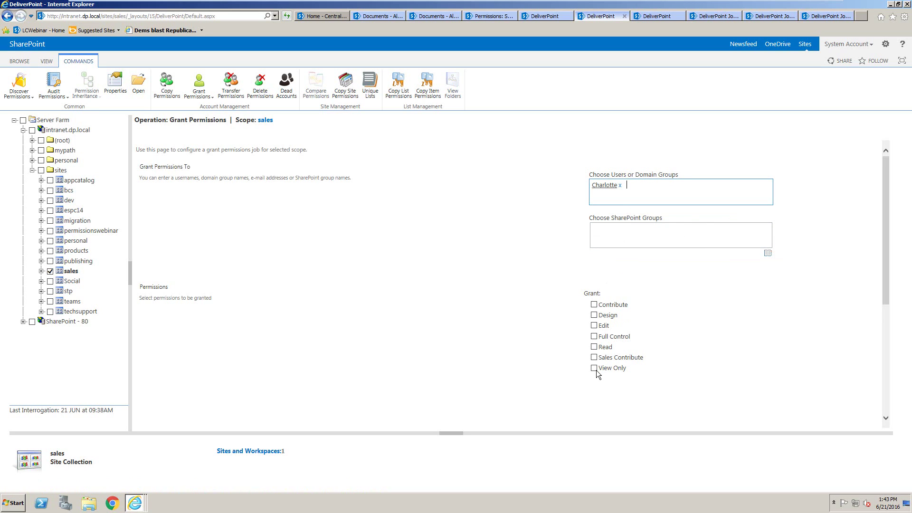
{"action": "left_click", "coordinate": [593, 326]}
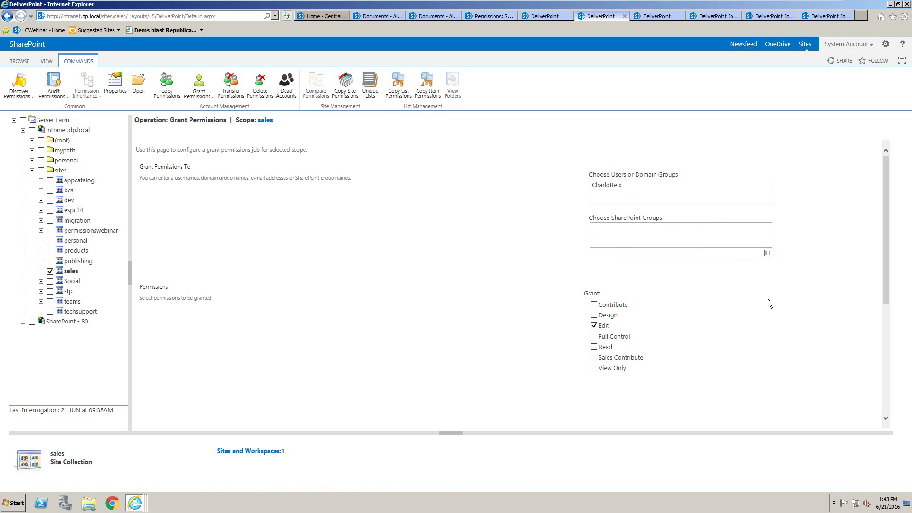
{"action": "left_click_drag", "start_coordinate": [888, 279], "coordinate": [887, 397]}
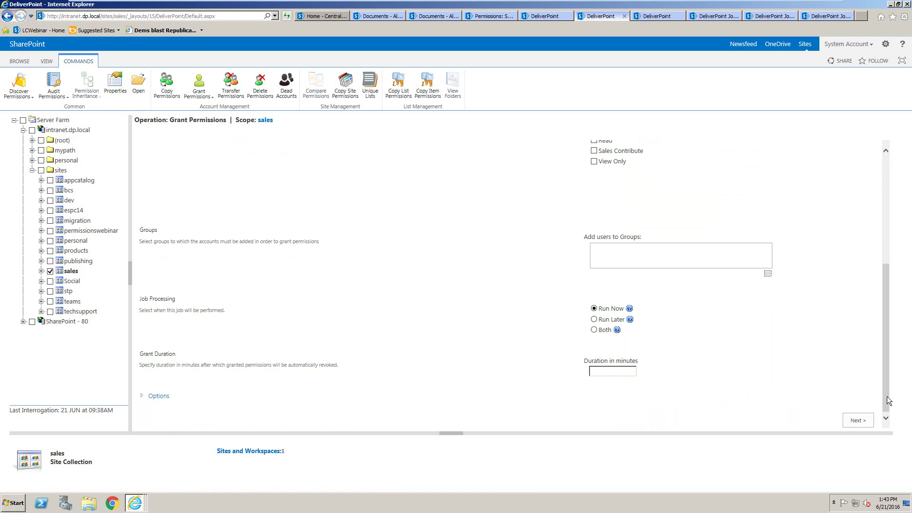
Set the duration to 40800 minutes, then confirm to create the grant job.
{"action": "left_click", "coordinate": [601, 370]}
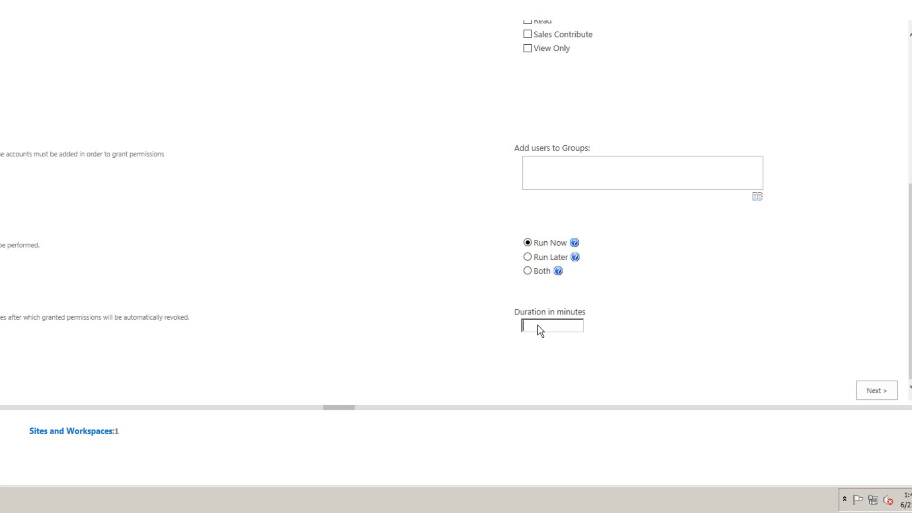
{"action": "type", "text": "40800"}
{"action": "left_click", "coordinate": [664, 337]}
{"action": "left_click", "coordinate": [881, 394]}
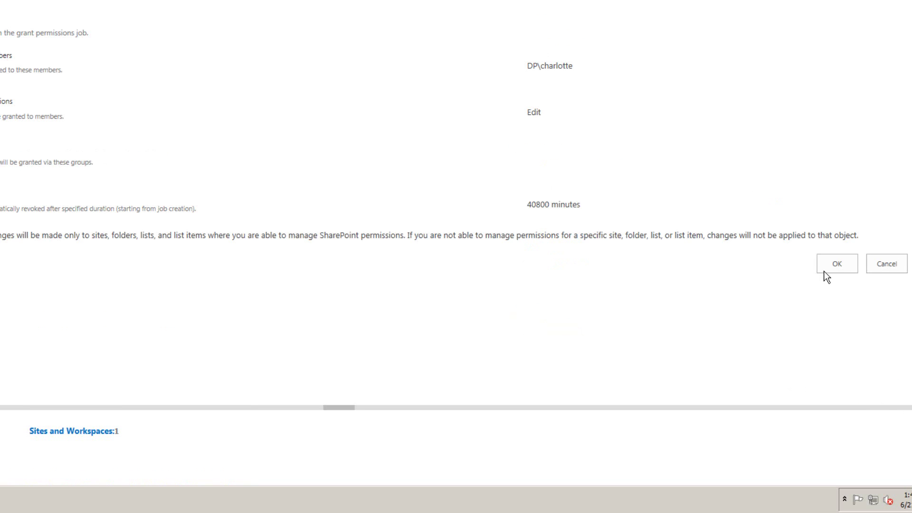
{"action": "left_click", "coordinate": [838, 266]}
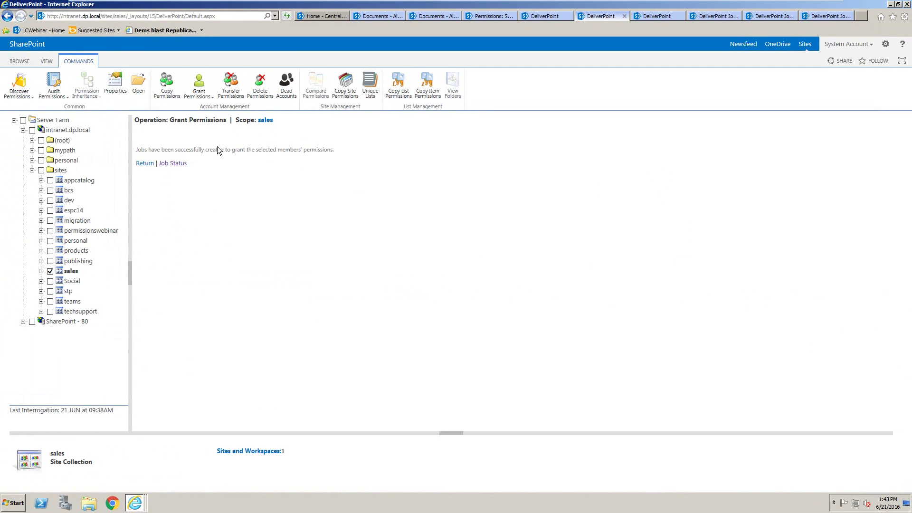
Sort Jobs Status by Job ID descending to verify pending grant job 9, then return.
{"action": "left_click", "coordinate": [175, 162]}
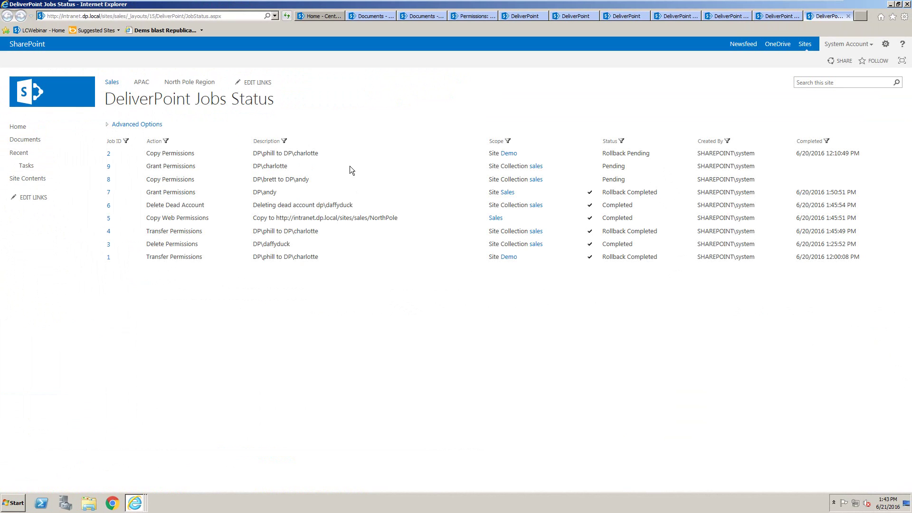
{"action": "left_click", "coordinate": [114, 142]}
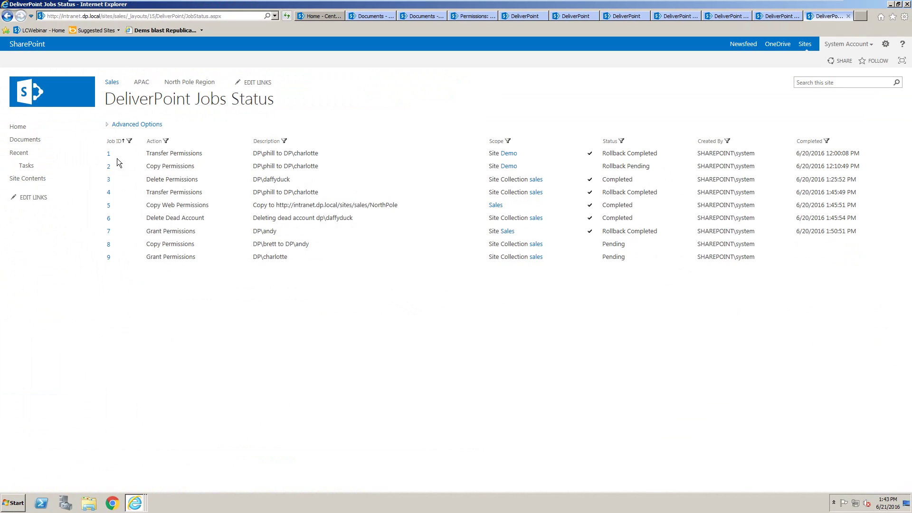
{"action": "left_click", "coordinate": [114, 141]}
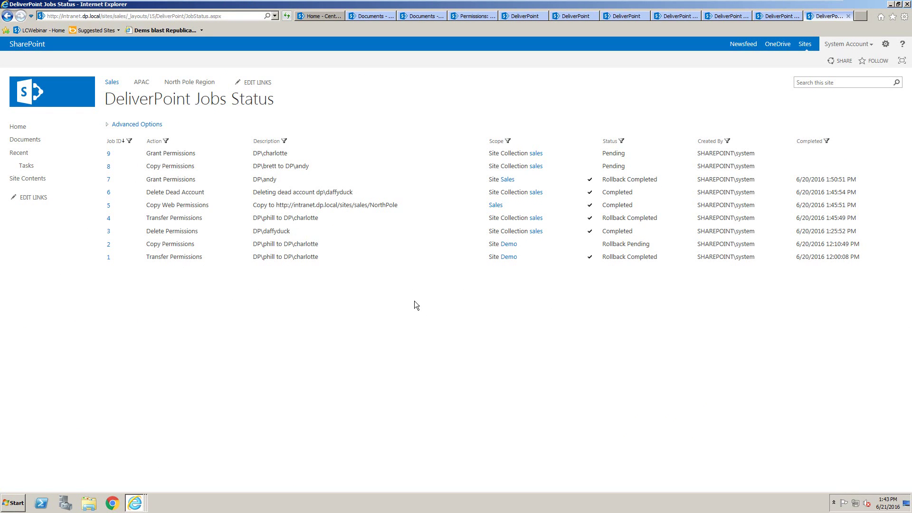
{"action": "left_click", "coordinate": [567, 16]}
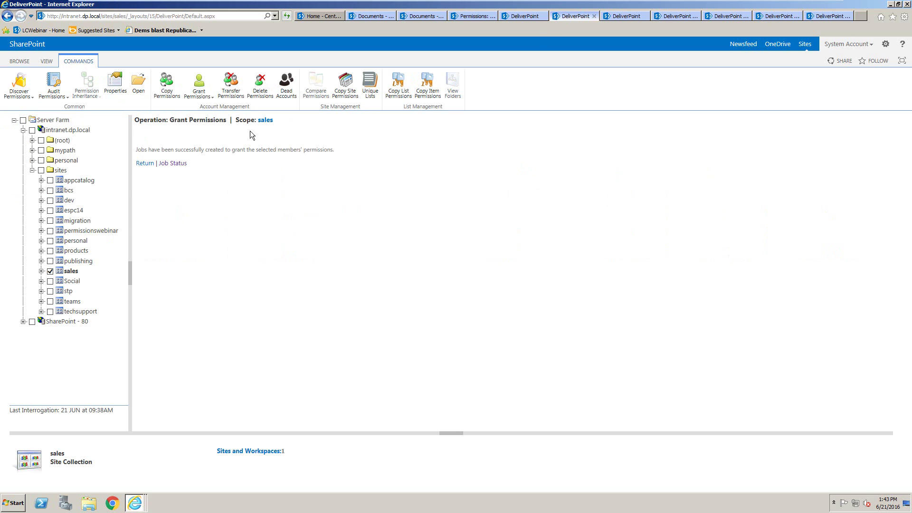
Switch to Revoke Permissions, choose the user account, and tick Full Control on sales.
{"action": "left_click", "coordinate": [212, 97]}
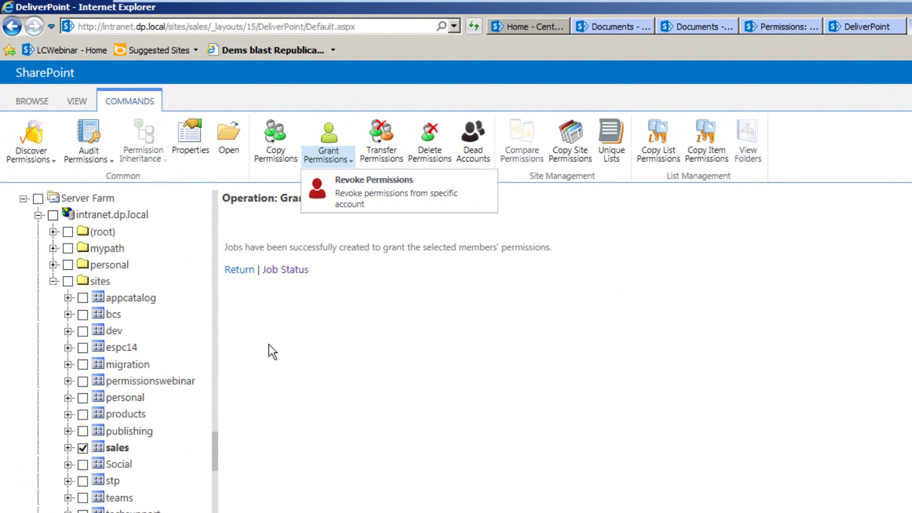
{"action": "left_click", "coordinate": [361, 195]}
{"action": "left_click", "coordinate": [756, 231]}
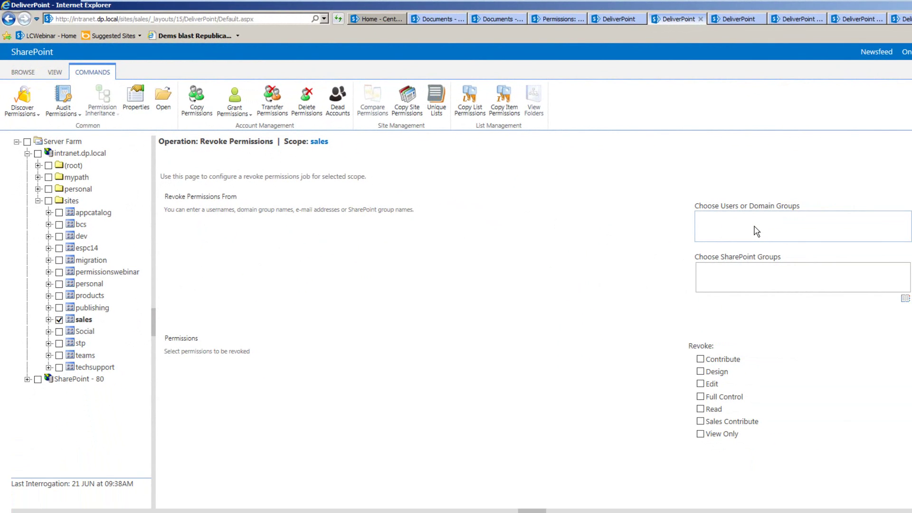
{"action": "type", "text": "dp\\andy"}
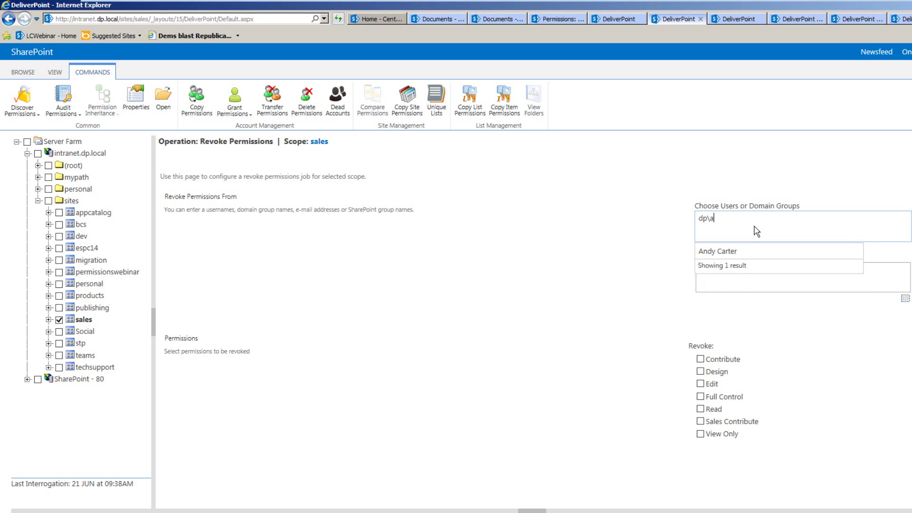
{"action": "left_click", "coordinate": [747, 253]}
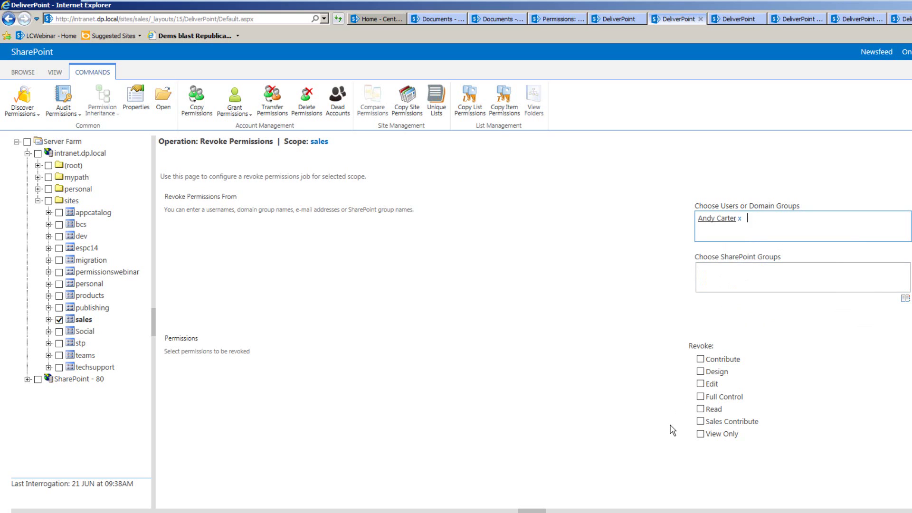
{"action": "left_click", "coordinate": [701, 396]}
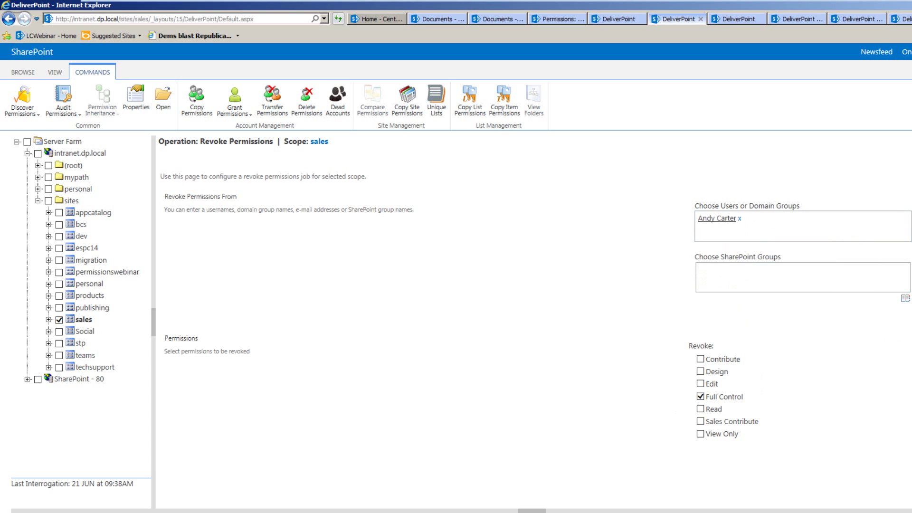
{"action": "scroll", "coordinate": [536, 328], "scroll_direction": "down", "scroll_amount": 4}
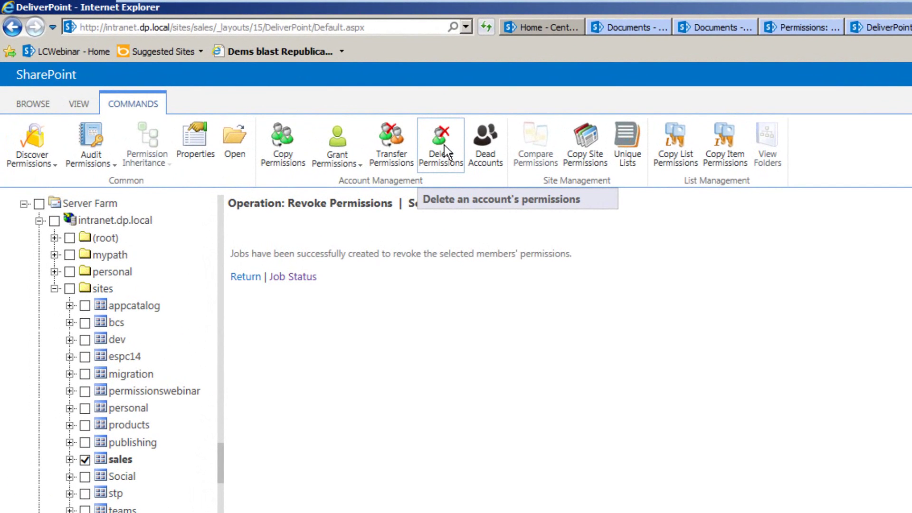
Uncheck sales in the tree and view Job Status, showing jobs 10, 9 and 8 completed.
{"action": "left_click", "coordinate": [85, 459]}
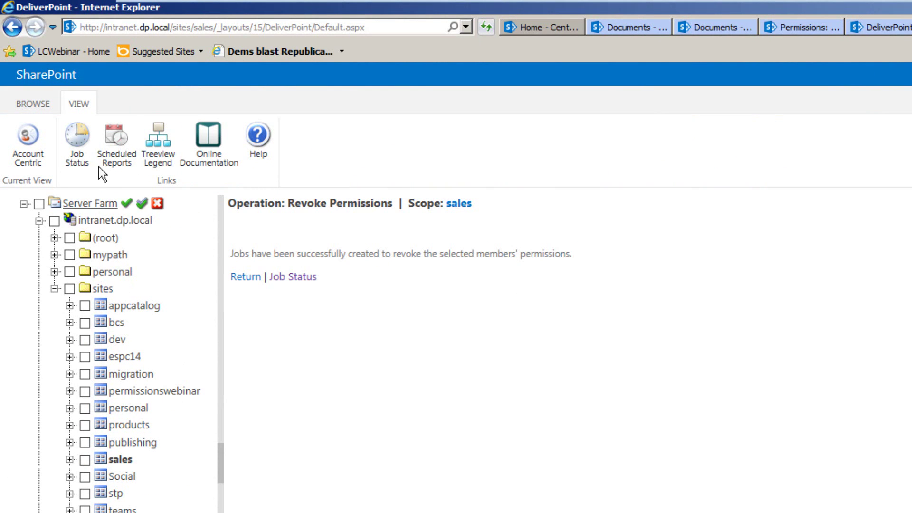
{"action": "left_click", "coordinate": [73, 153]}
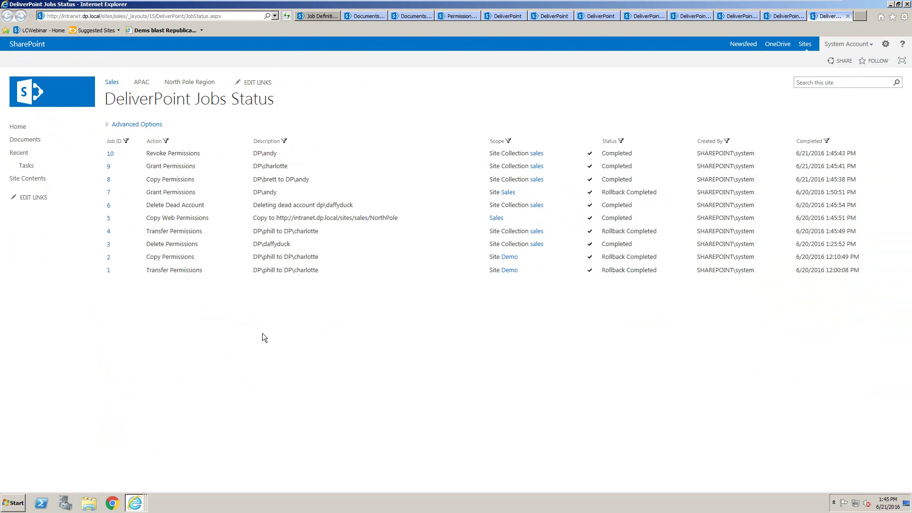
Open grant job 9's menu to reach its View Job and Initiate Rollback options.
{"action": "left_click", "coordinate": [133, 167]}
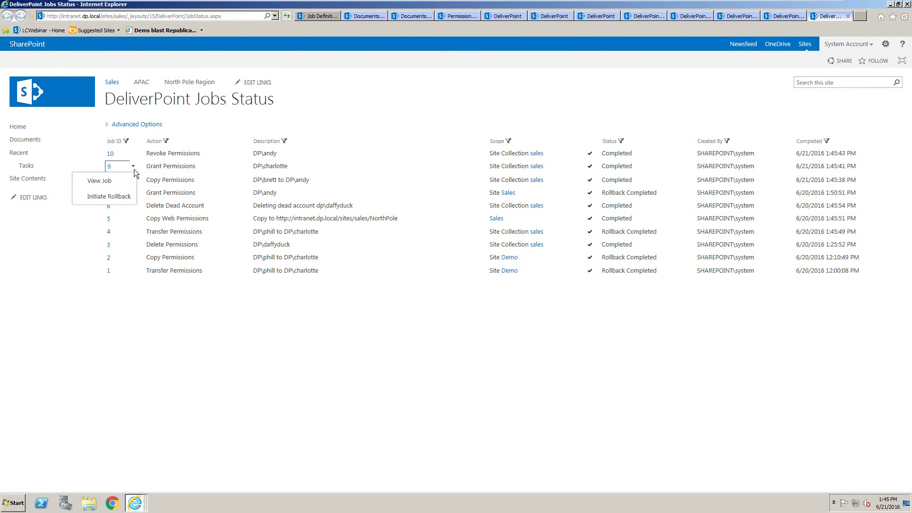